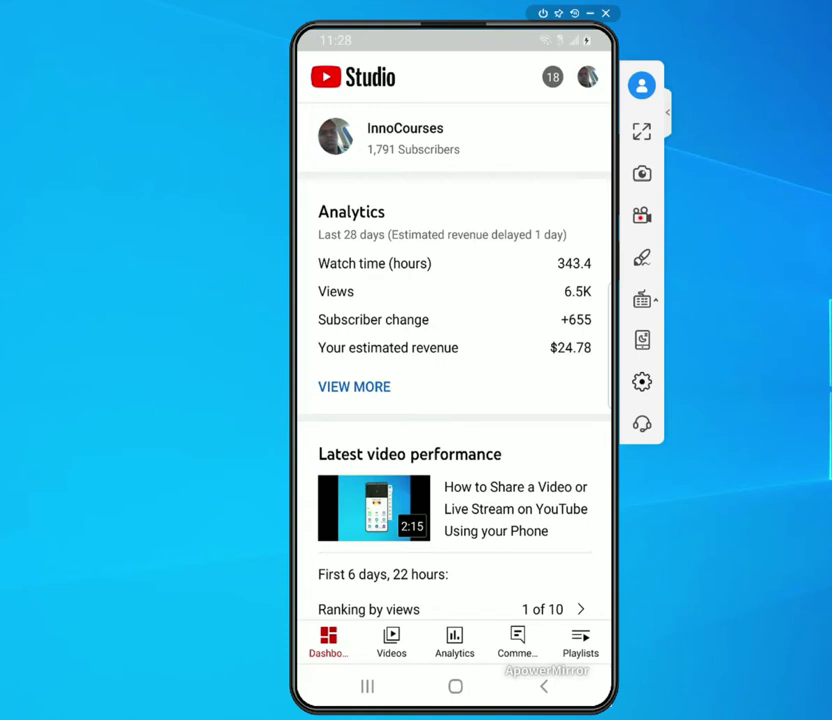
# Pull down the dashboard to refresh it, showing 343.4 watch hours and 6.5K views for 28 days.
pyautogui.scroll(-2, 455, 400)
pyautogui.scroll(3, 455, 400)
pyautogui.scroll(-1, 455, 400)
pyautogui.scroll(1, 455, 400)
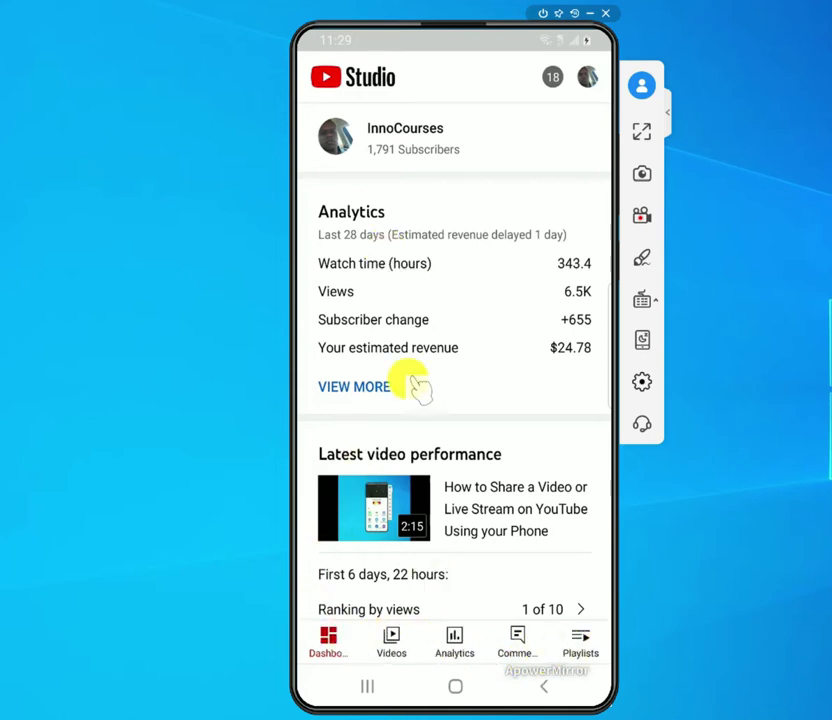
pyautogui.moveTo(392, 314); pyautogui.dragTo(396, 320)
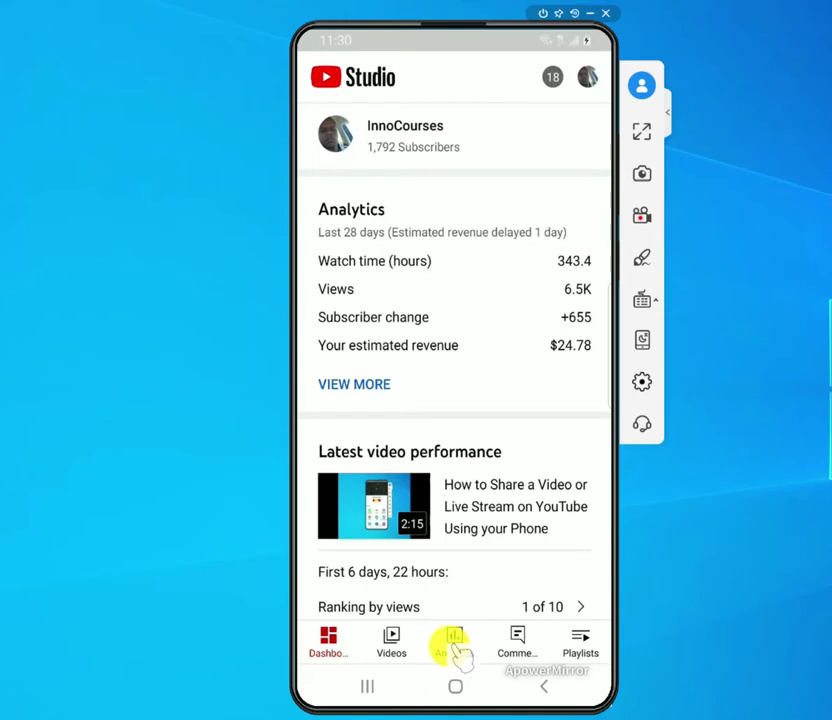
# Scroll the dashboard past Analytics, Latest video performance and Videos to the three recent comments.
pyautogui.scroll(-3, 456, 648)
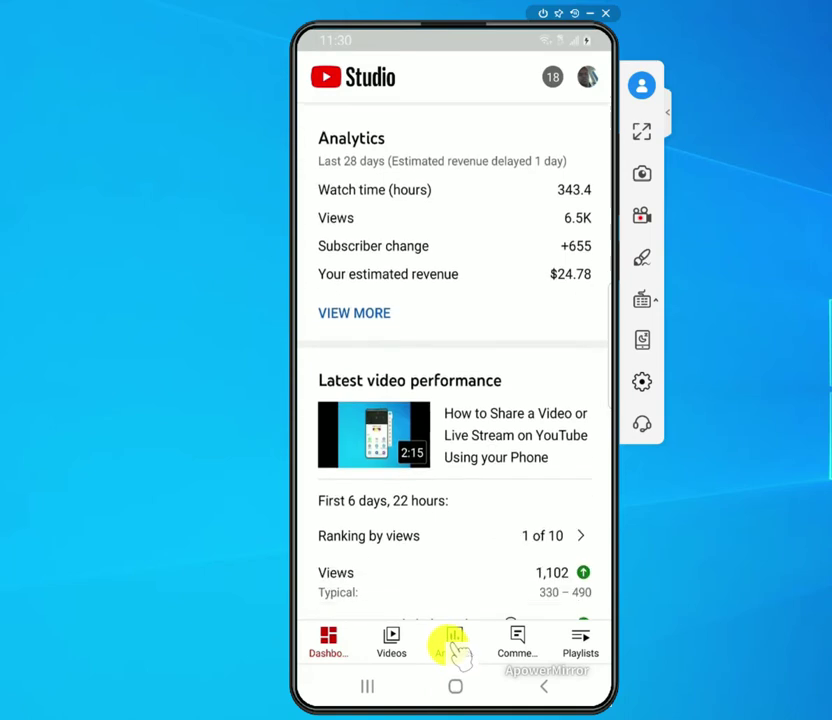
pyautogui.scroll(2, 456, 648)
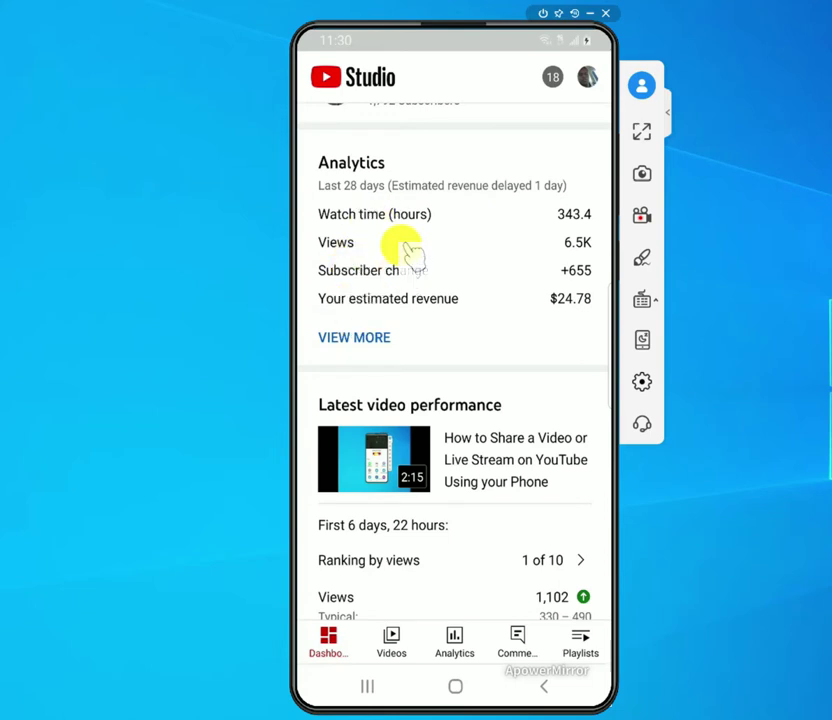
pyautogui.scroll(-6, 405, 250)
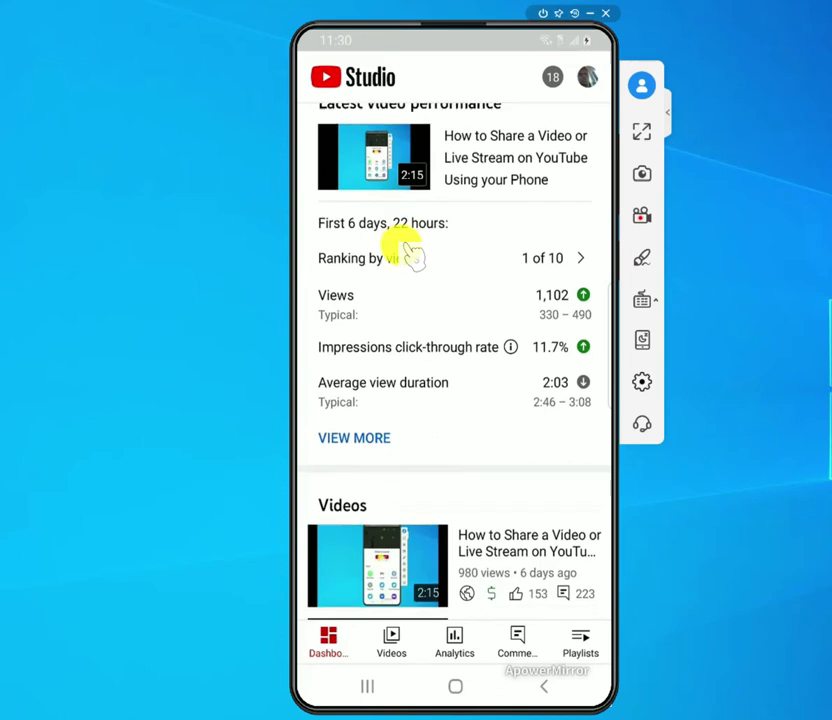
pyautogui.scroll(4, 405, 252)
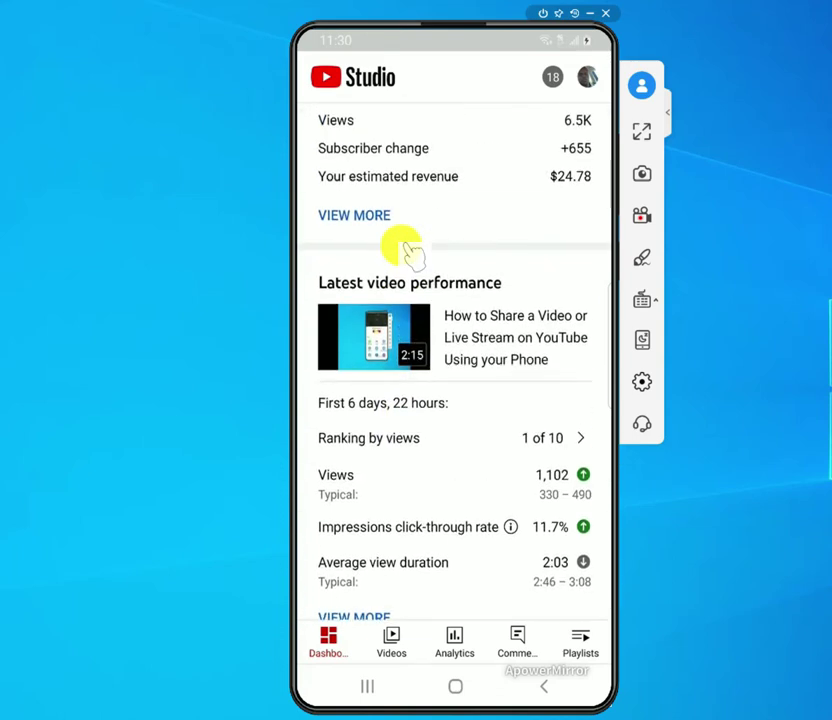
pyautogui.scroll(-5, 405, 250)
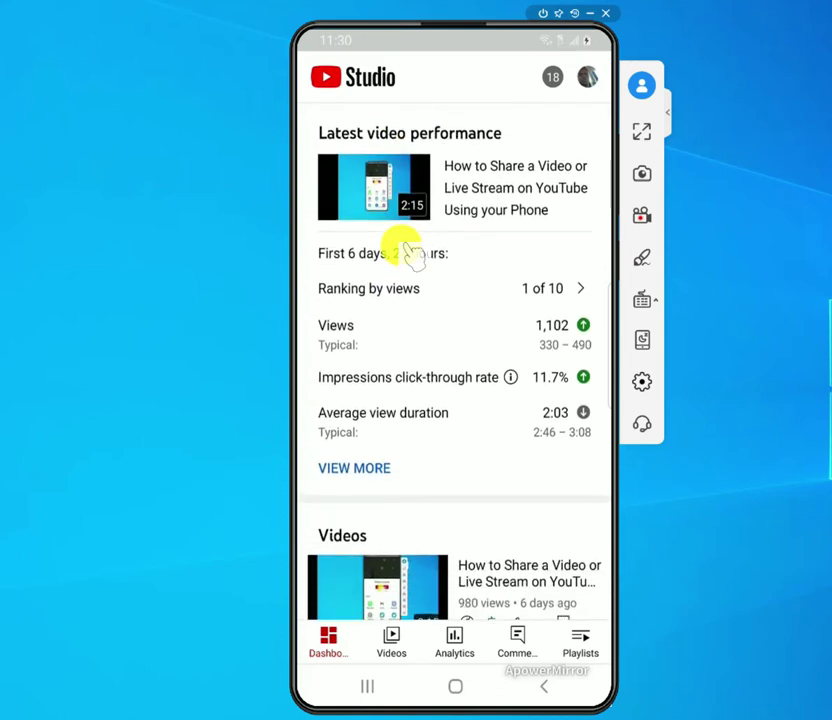
pyautogui.scroll(-4, 405, 250)
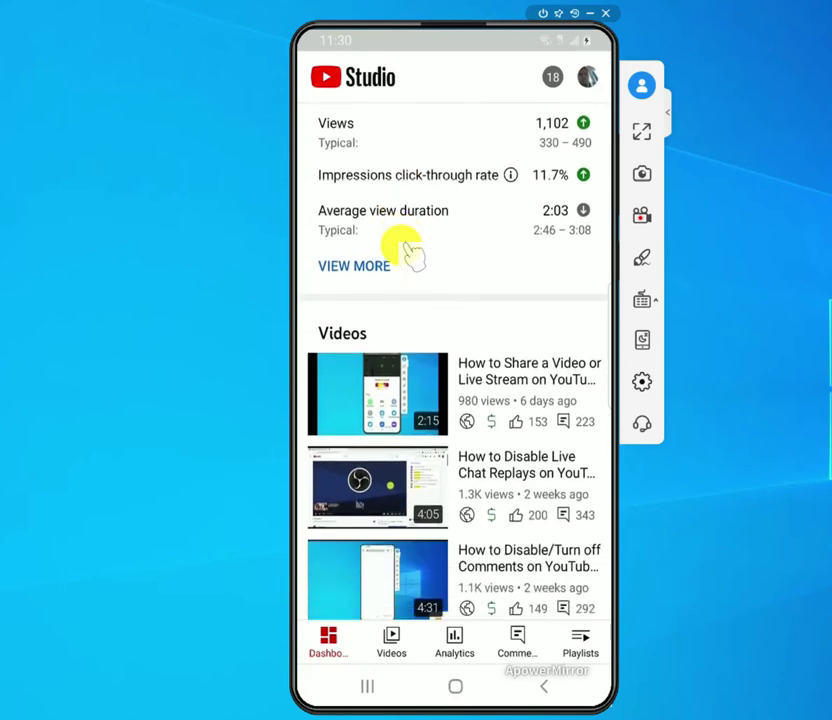
pyautogui.scroll(-3, 407, 250)
pyautogui.scroll(-5, 410, 252)
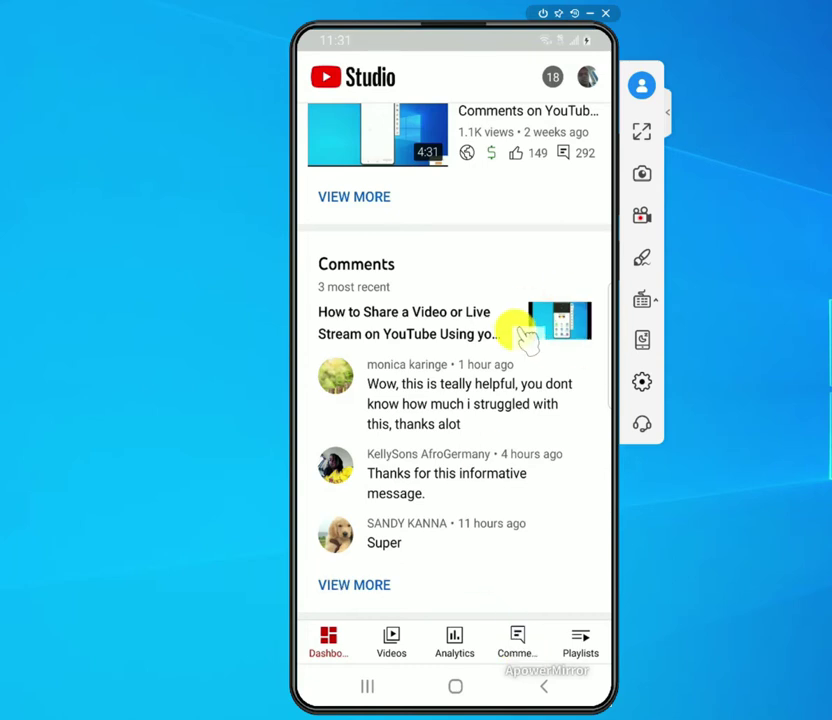
pyautogui.scroll(2, 474, 464)
pyautogui.scroll(-2, 470, 472)
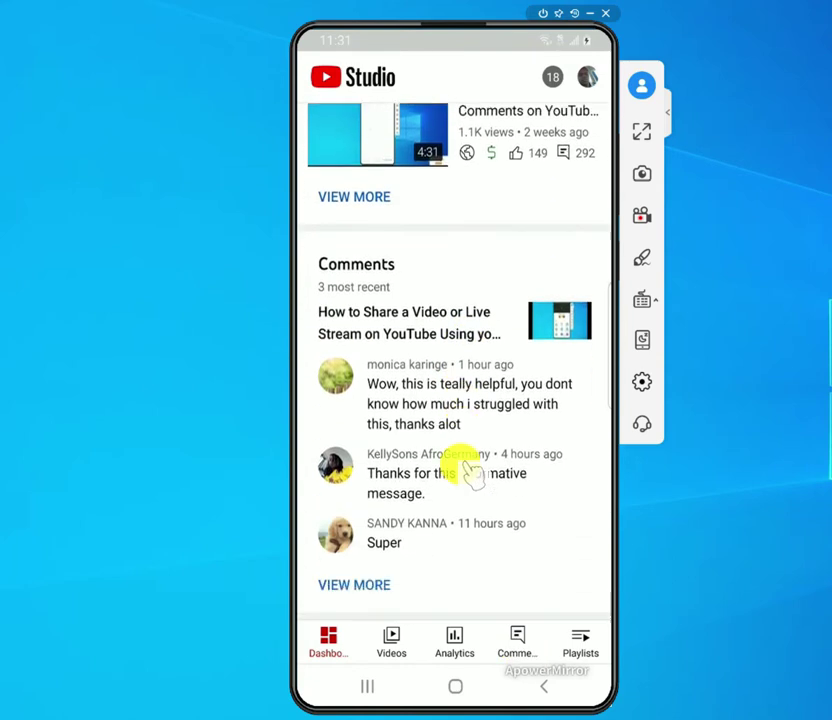
# From the Uploads list, open the details of 'How to Share a Video or Live Stream on YouTube Using your Phone'.
pyautogui.click(394, 647)
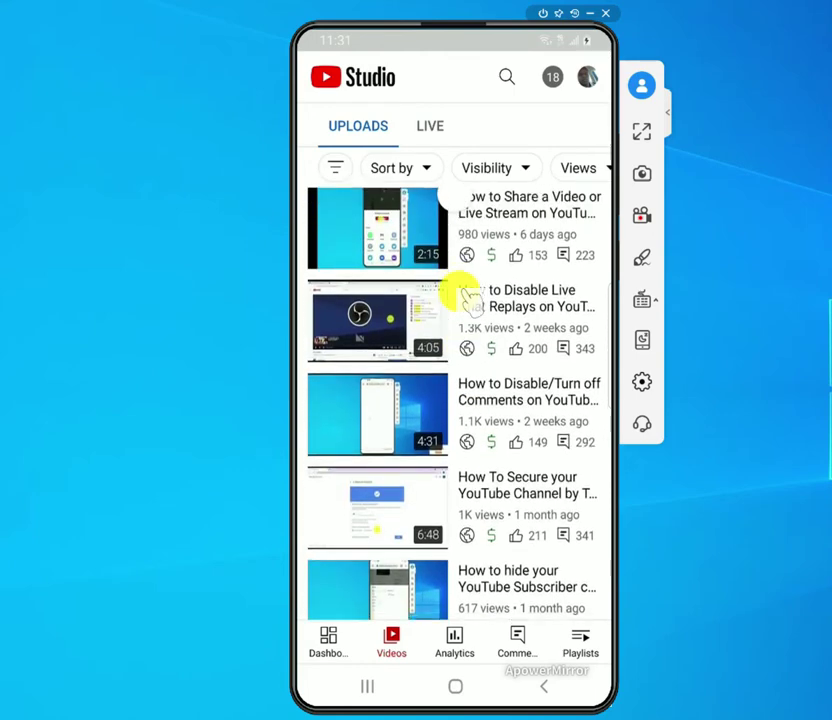
pyautogui.scroll(-10, 463, 295)
pyautogui.scroll(-3, 463, 295)
pyautogui.scroll(5, 464, 297)
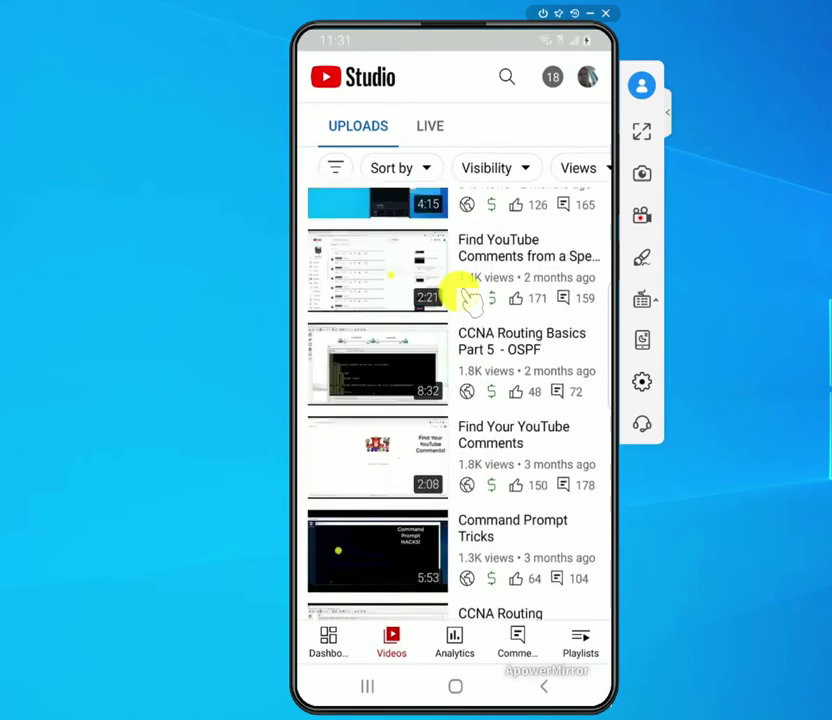
pyautogui.scroll(8, 463, 295)
pyautogui.scroll(1, 468, 297)
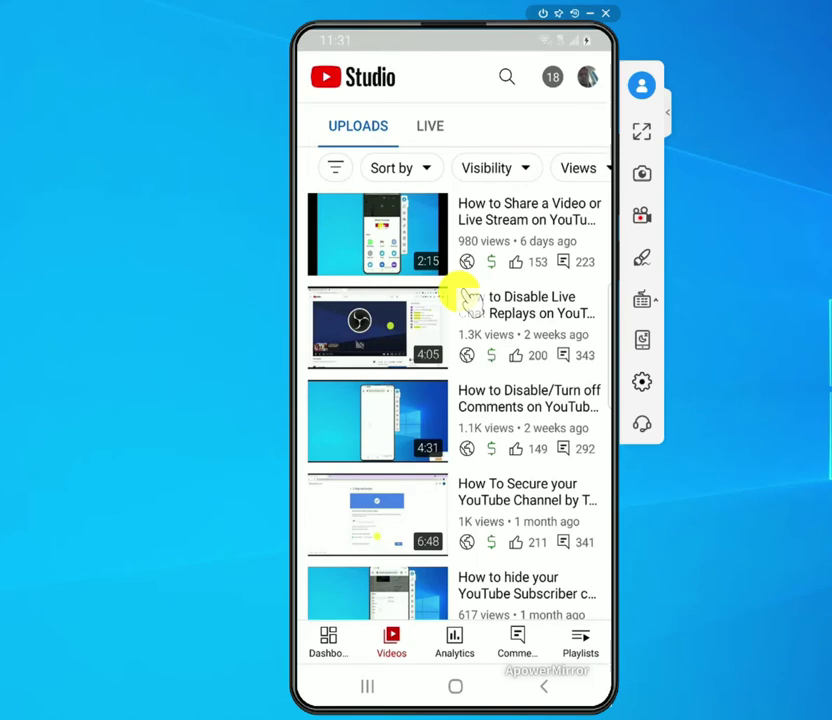
pyautogui.click(468, 297)
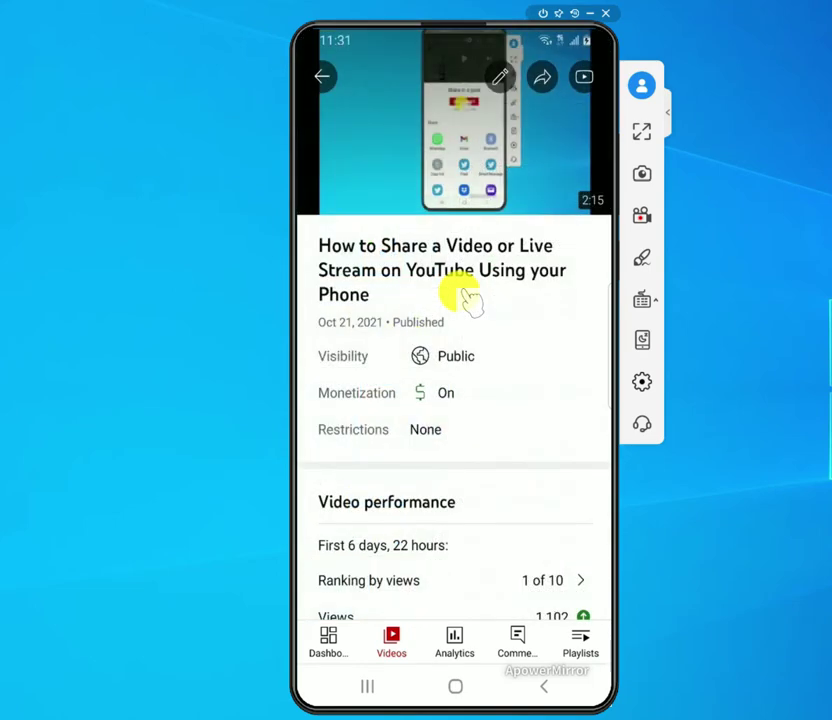
pyautogui.click(500, 80)
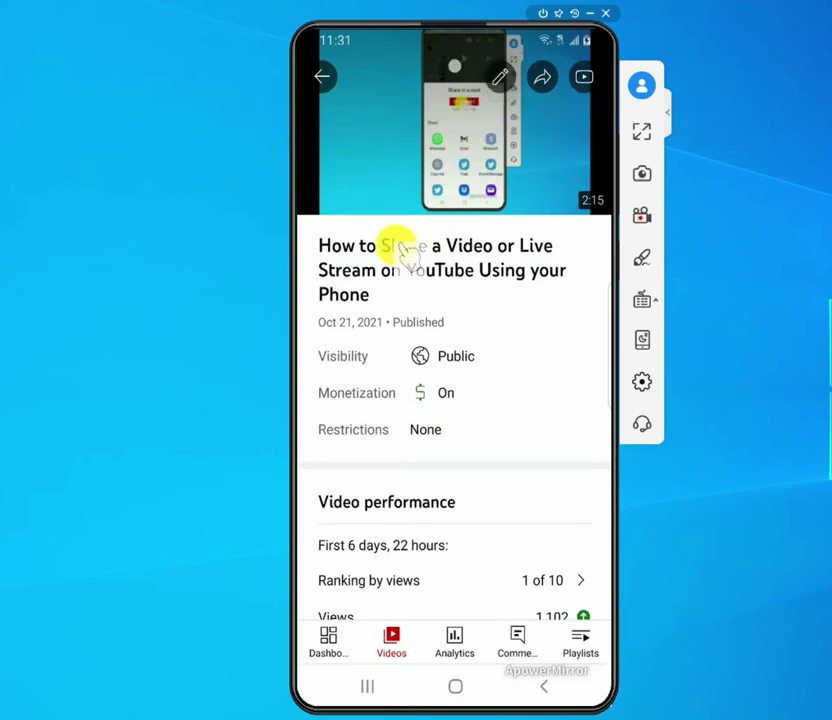
pyautogui.scroll(-3, 382, 515)
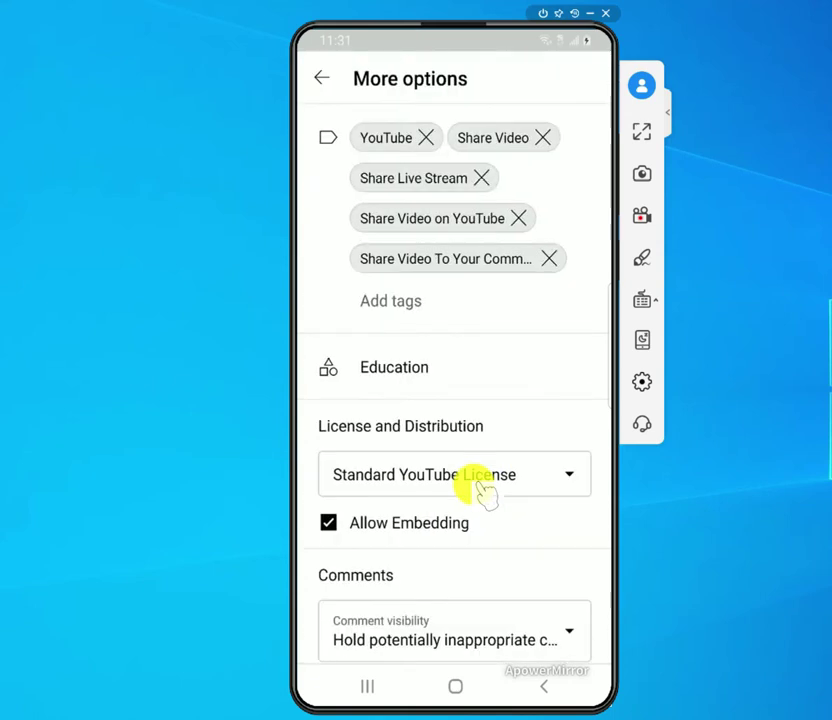
pyautogui.scroll(-3, 478, 490)
pyautogui.scroll(-1, 480, 490)
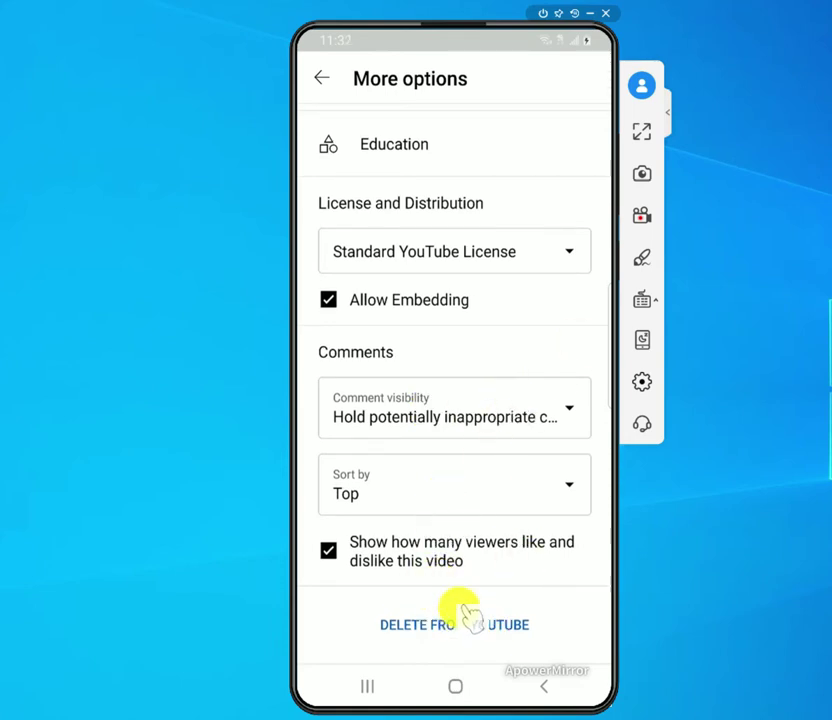
pyautogui.scroll(5, 480, 512)
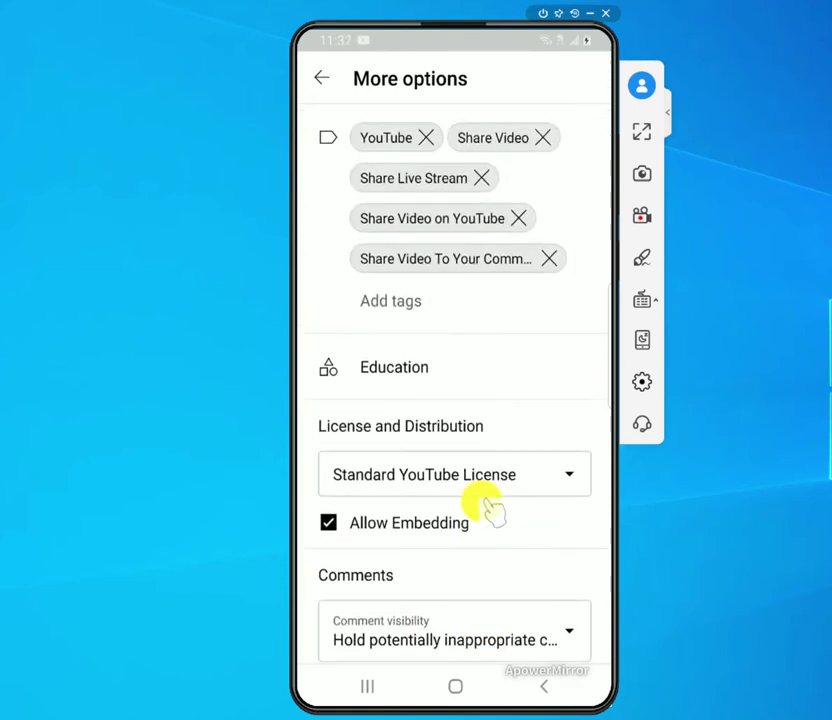
pyautogui.click(318, 78)
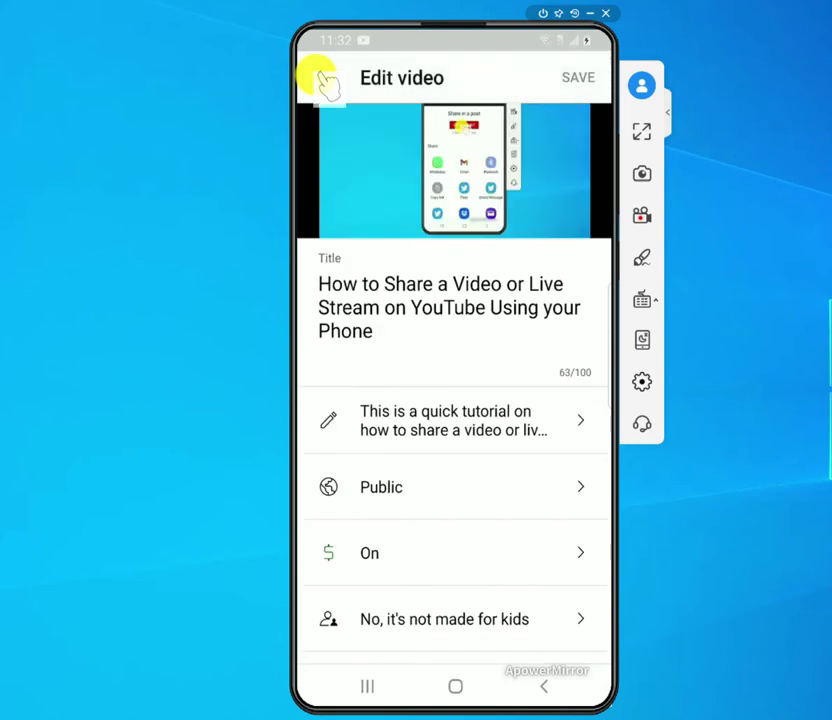
pyautogui.click(326, 80)
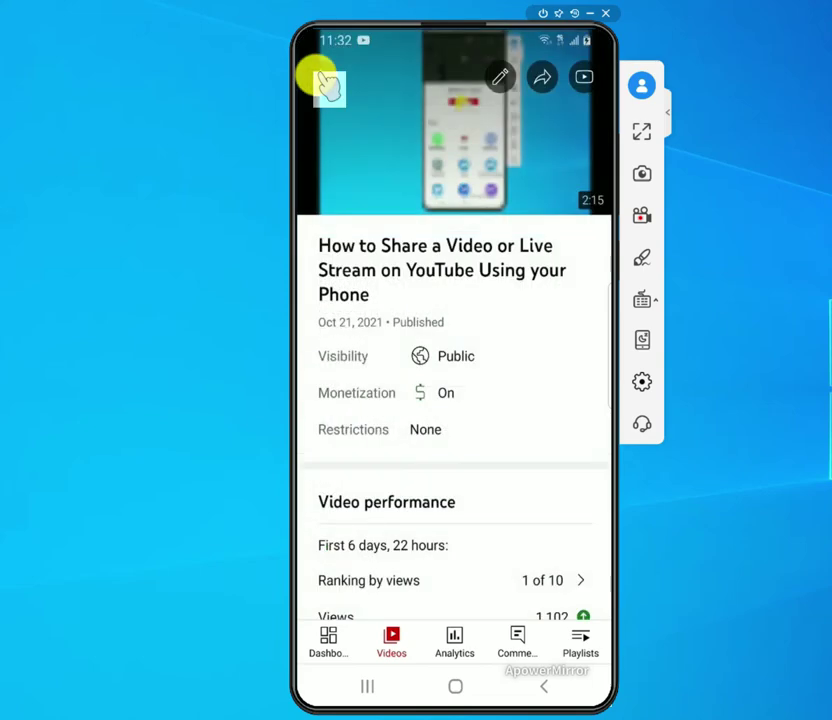
pyautogui.scroll(-4, 325, 82)
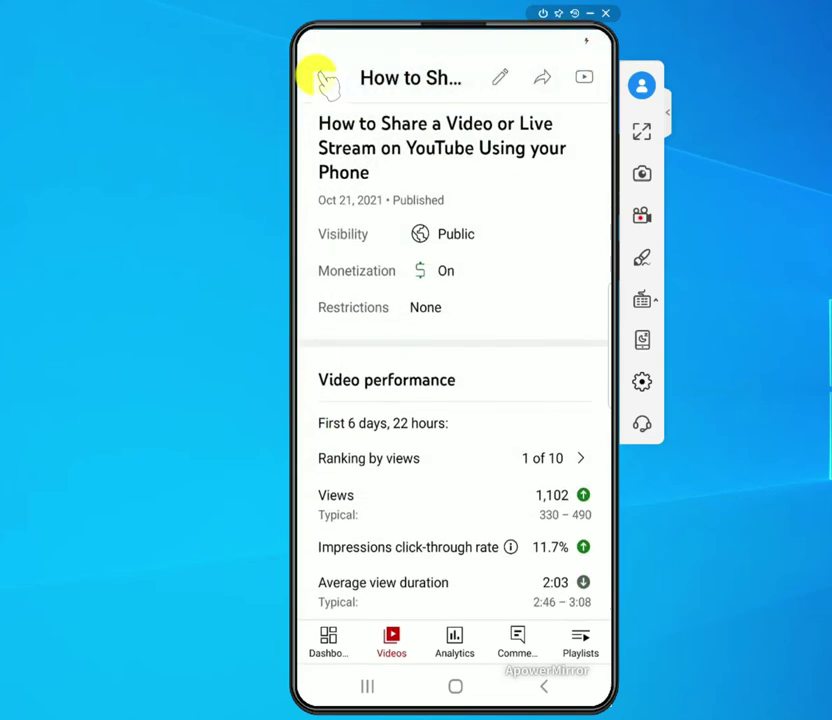
pyautogui.scroll(3, 325, 80)
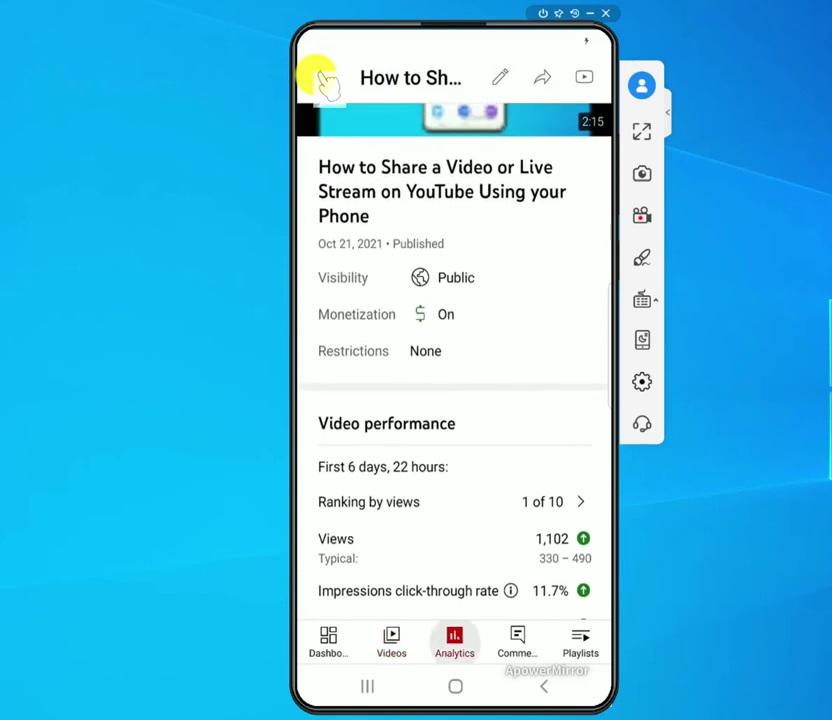
# Open the channel Analytics and switch to the Reach tab with its traffic sources.
pyautogui.click(325, 80)
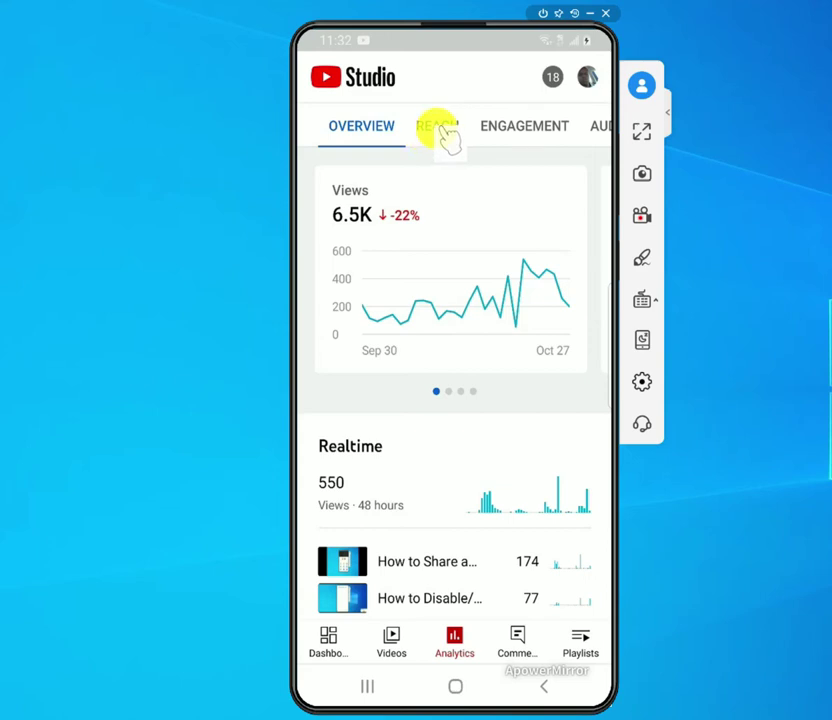
pyautogui.moveTo(447, 137); pyautogui.dragTo(449, 140)
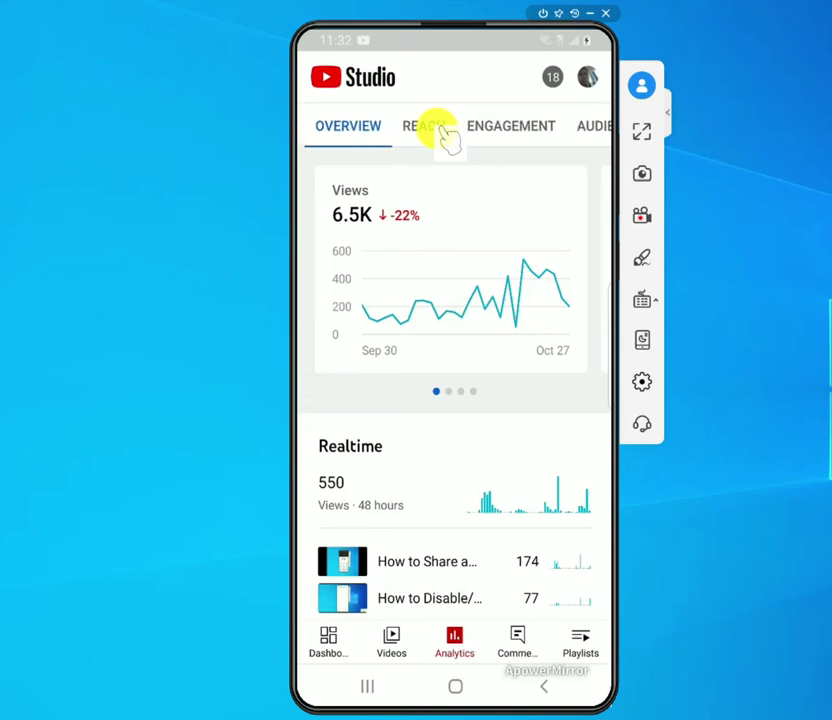
pyautogui.click(447, 137)
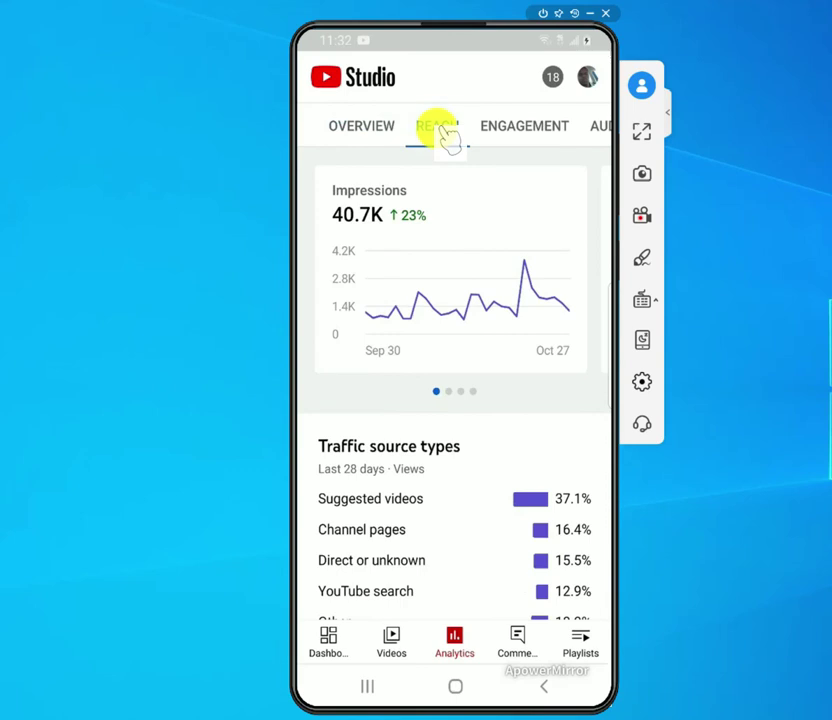
# Scroll through the Reach reports, then swipe the tab bar toward Engagement.
pyautogui.scroll(-3, 447, 137)
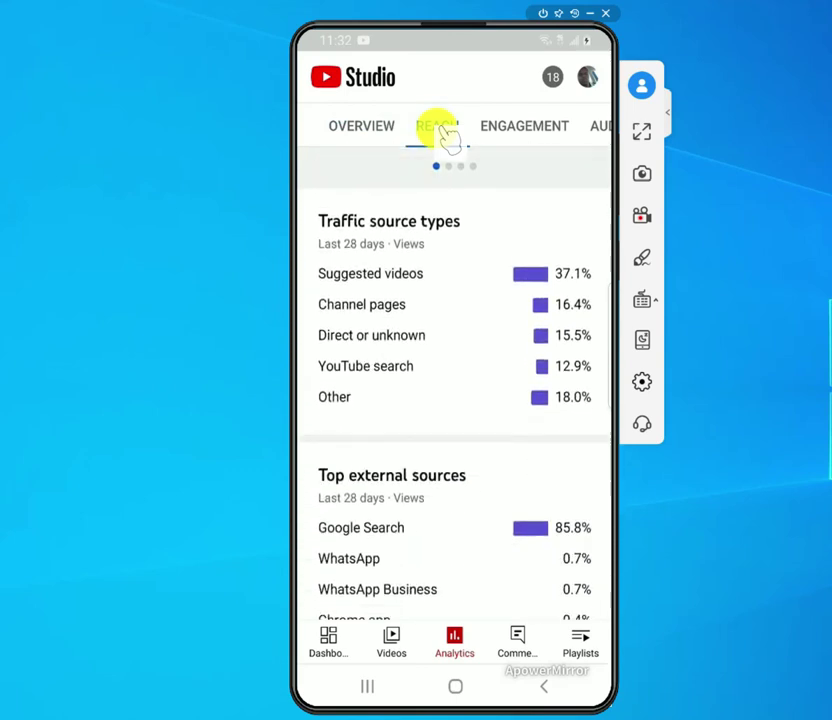
pyautogui.scroll(-2, 447, 137)
pyautogui.scroll(1, 447, 137)
pyautogui.scroll(-5, 447, 137)
pyautogui.scroll(-2, 447, 137)
pyautogui.scroll(-2, 447, 137)
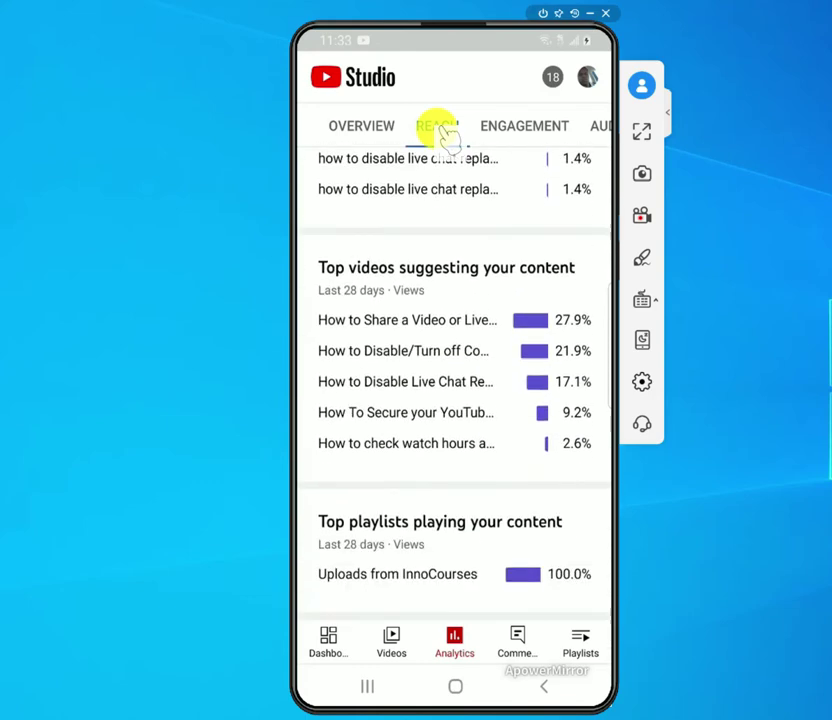
pyautogui.scroll(10, 447, 137)
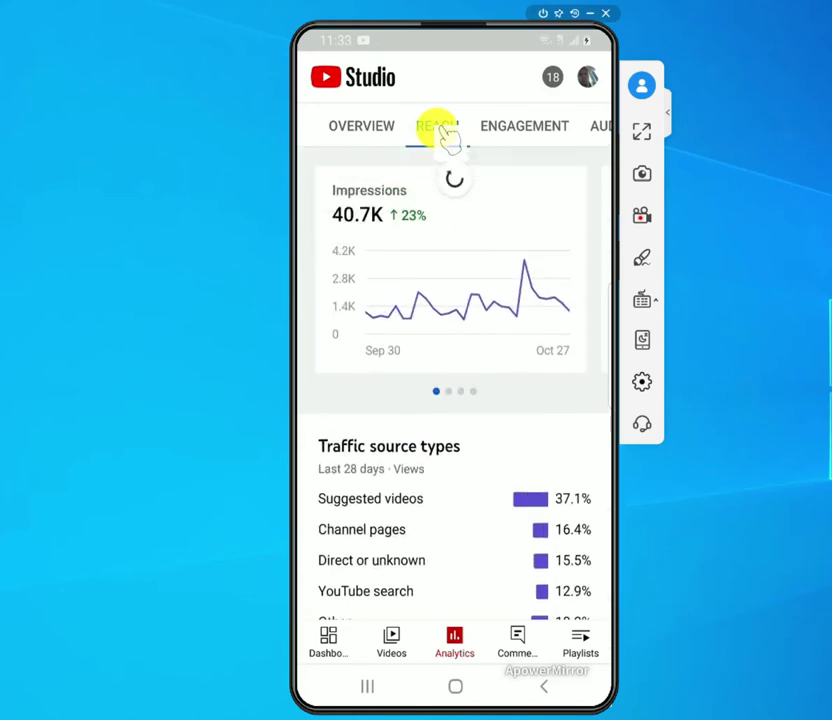
pyautogui.hscroll(2, 447, 137)
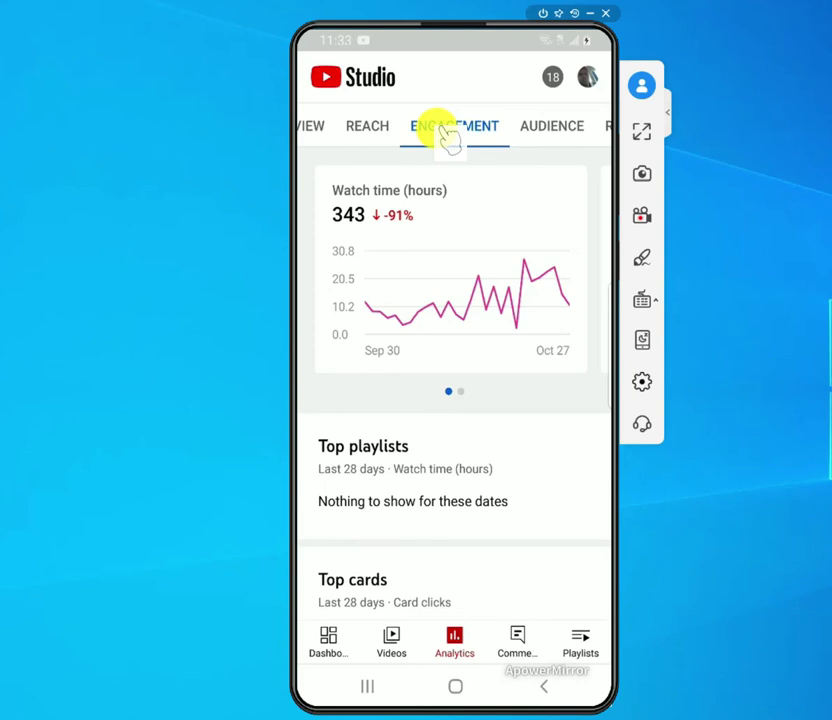
pyautogui.click(353, 199)
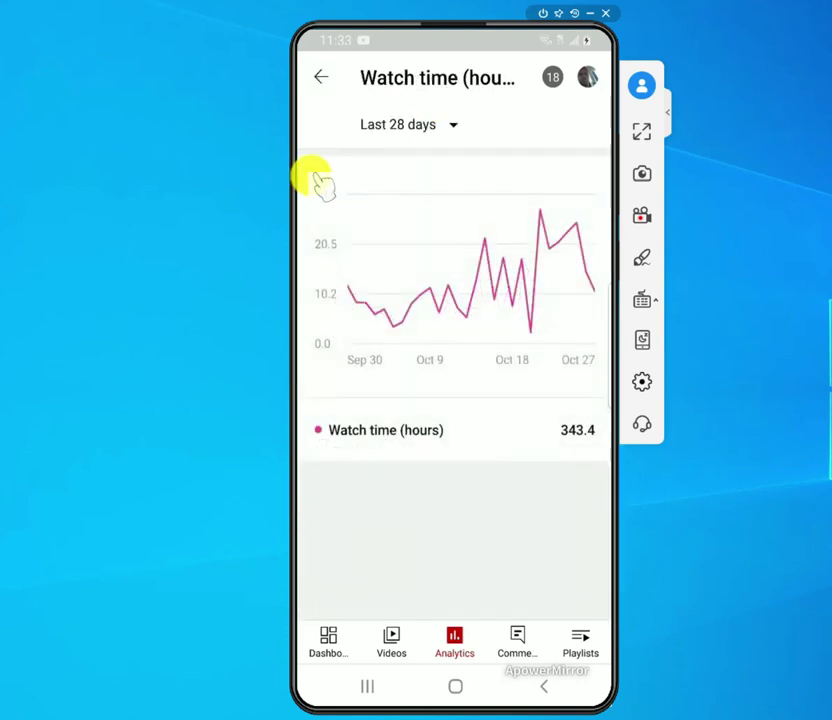
pyautogui.click(322, 80)
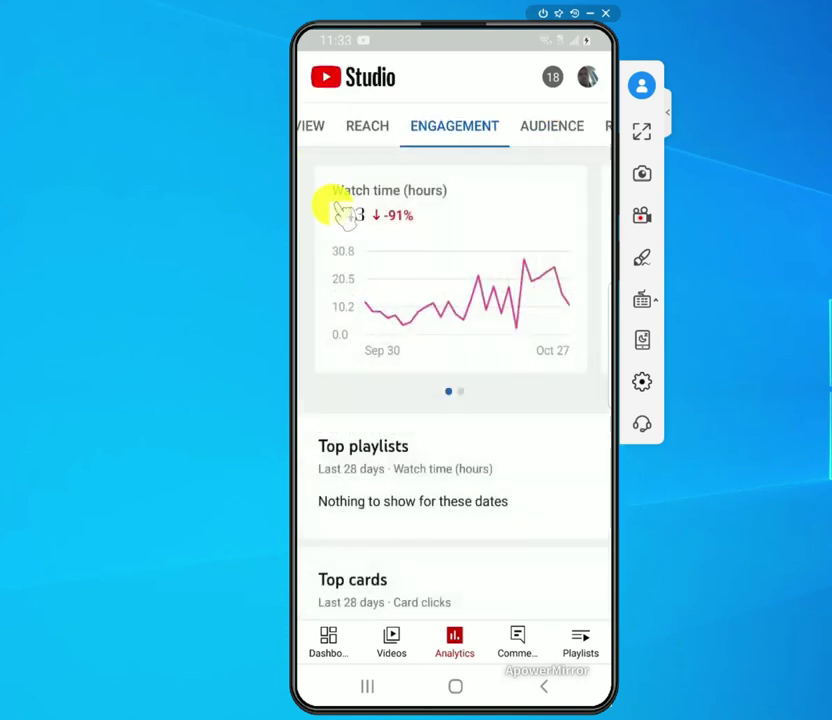
pyautogui.click(353, 219)
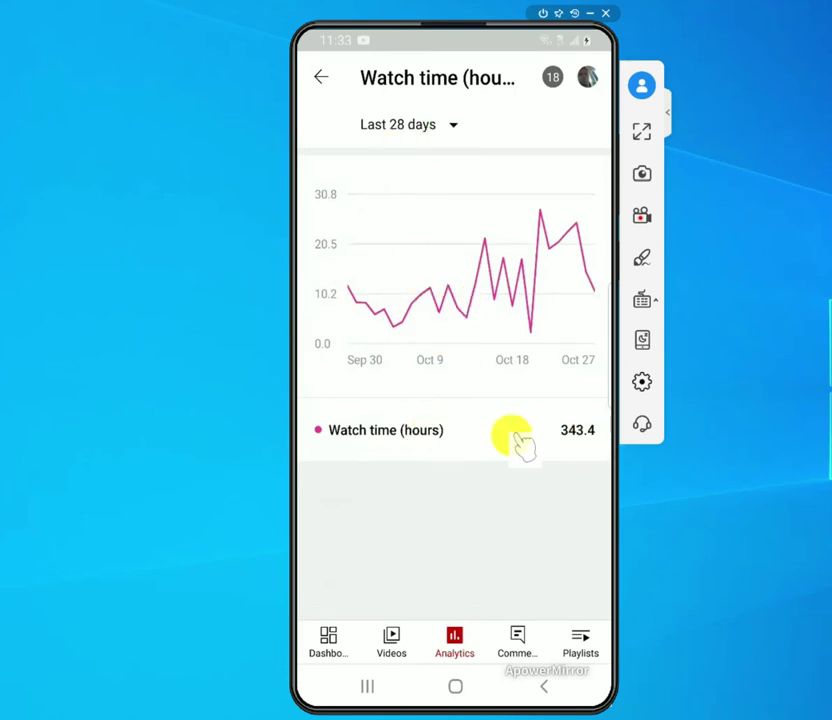
pyautogui.click(455, 128)
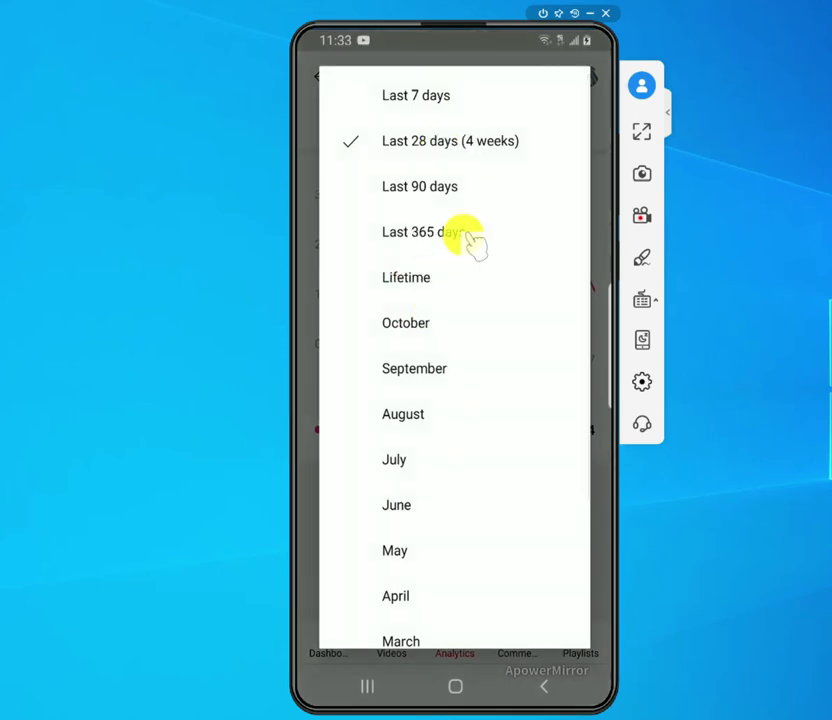
pyautogui.click(412, 281)
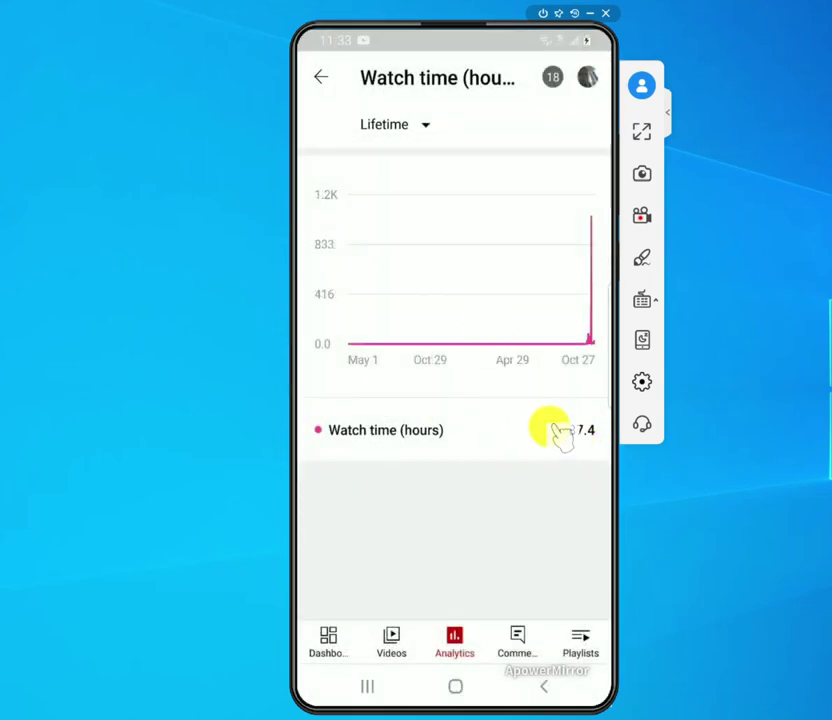
pyautogui.click(322, 80)
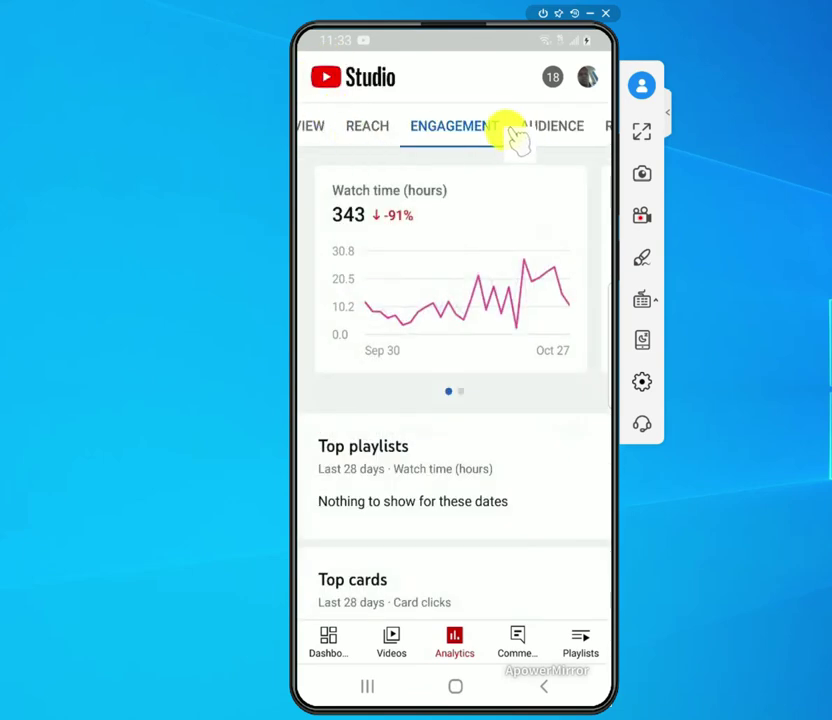
# Review the Audience reports: 82.1% female viewers, mostly aged 25–34 (66.0%) and 35–44 (34.0%).
pyautogui.click(517, 136)
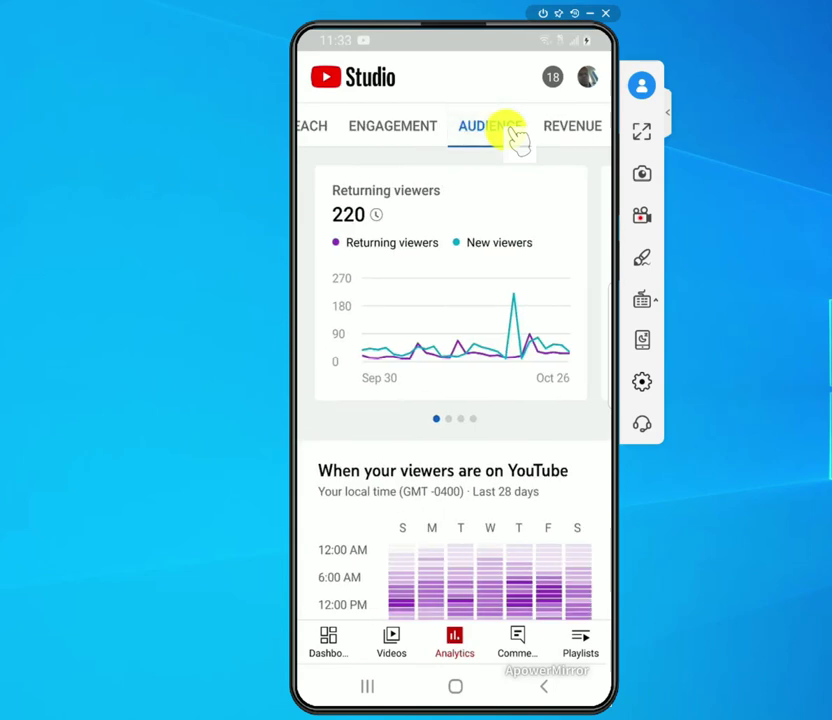
pyautogui.scroll(-5, 517, 136)
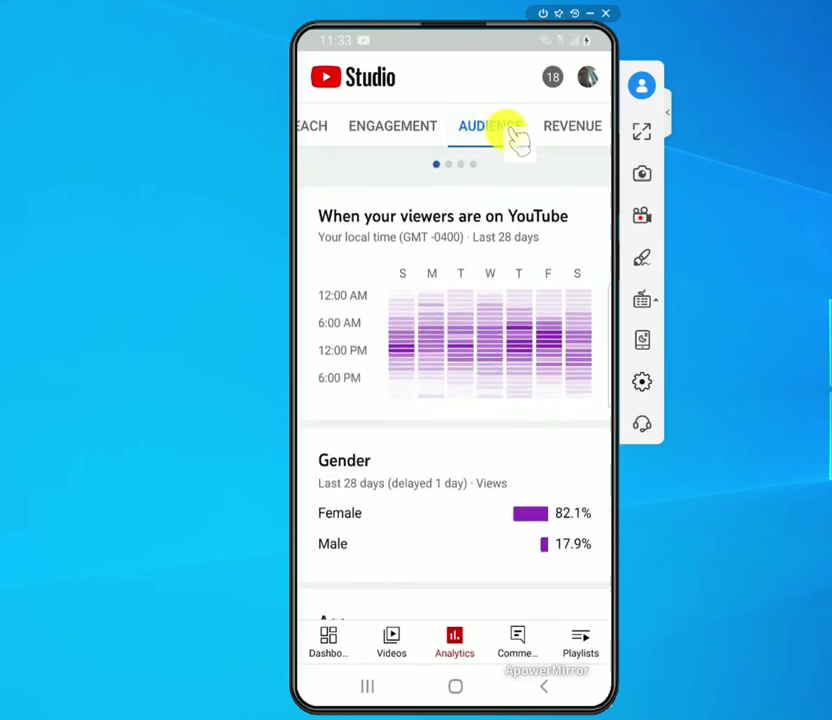
pyautogui.scroll(-5, 517, 136)
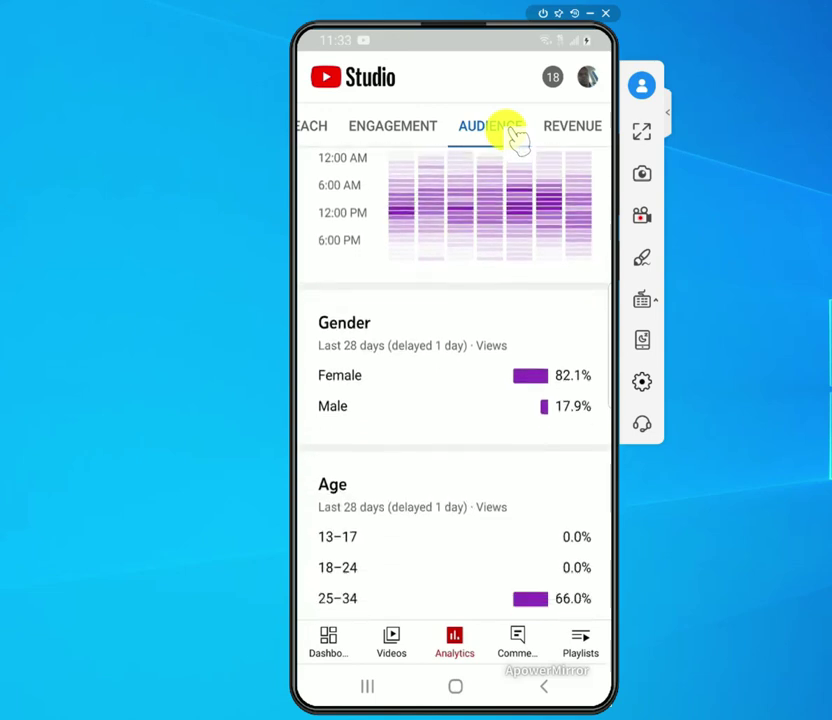
pyautogui.scroll(-5, 517, 136)
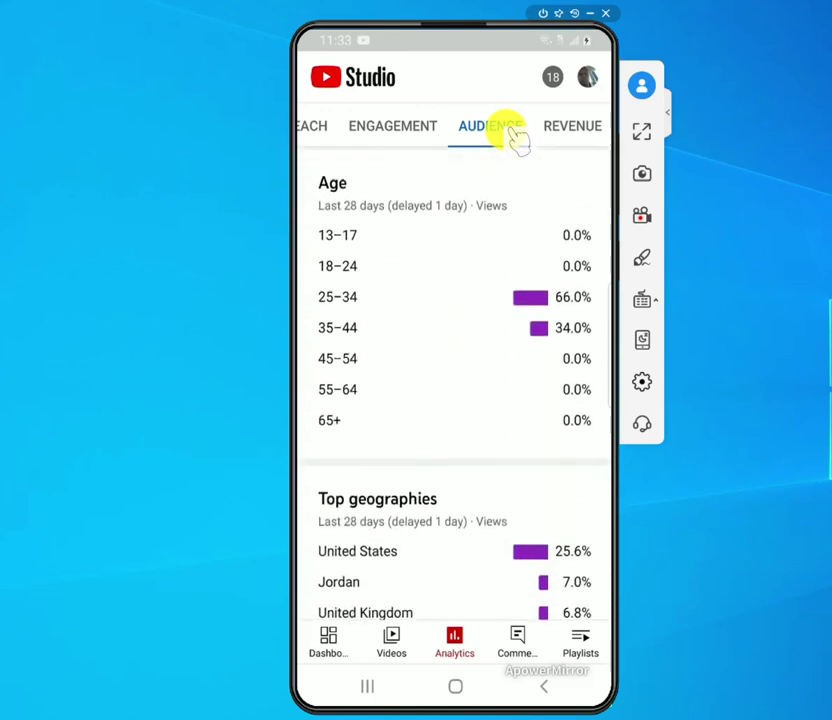
pyautogui.scroll(-2, 517, 136)
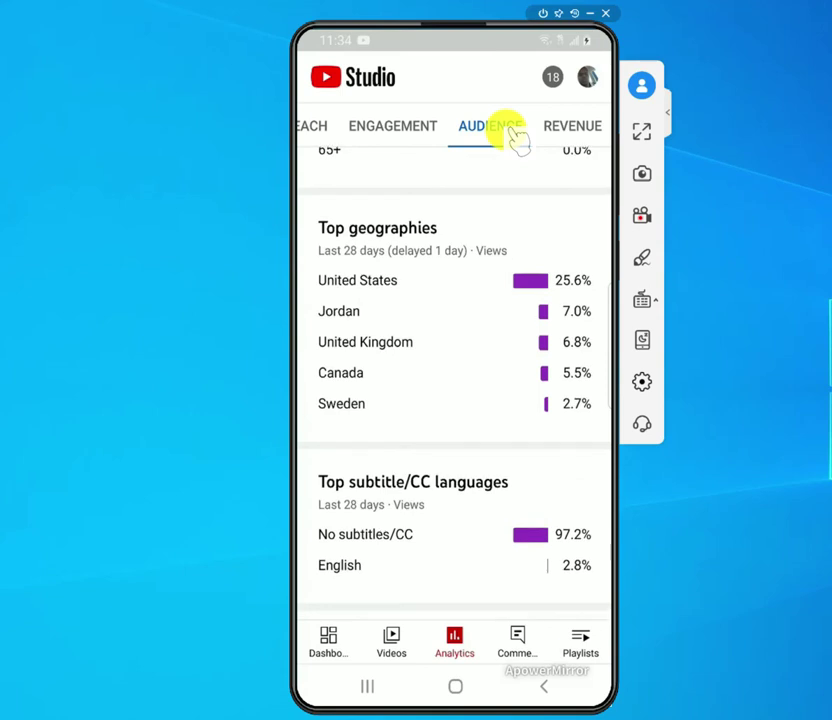
pyautogui.scroll(-3, 517, 136)
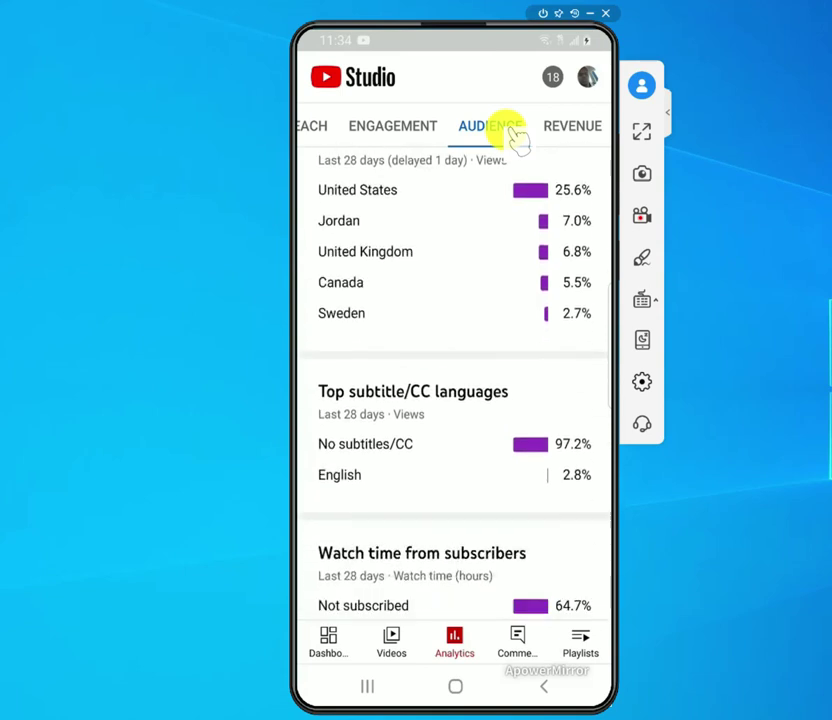
pyautogui.scroll(-10, 517, 136)
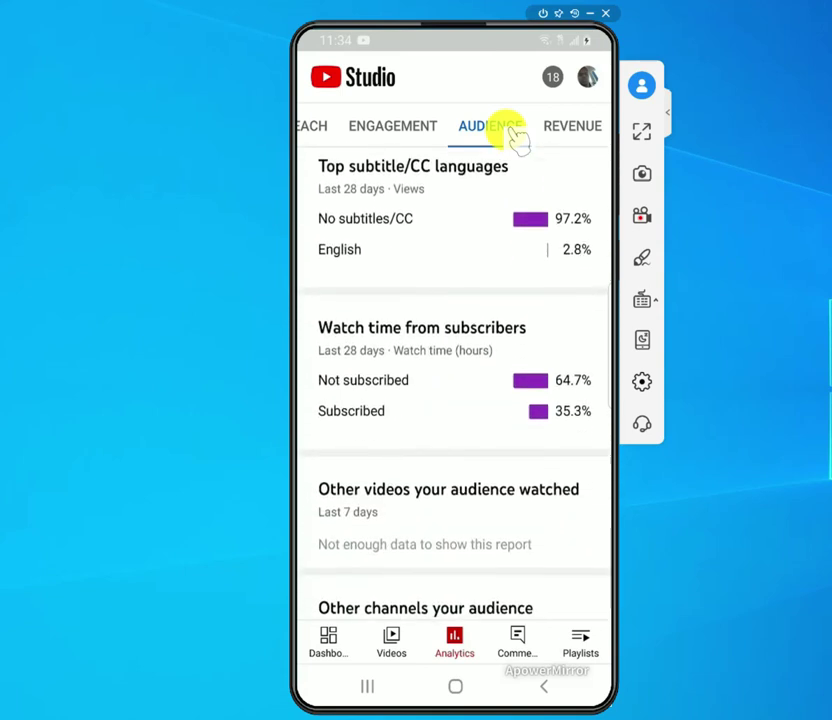
pyautogui.scroll(3, 517, 136)
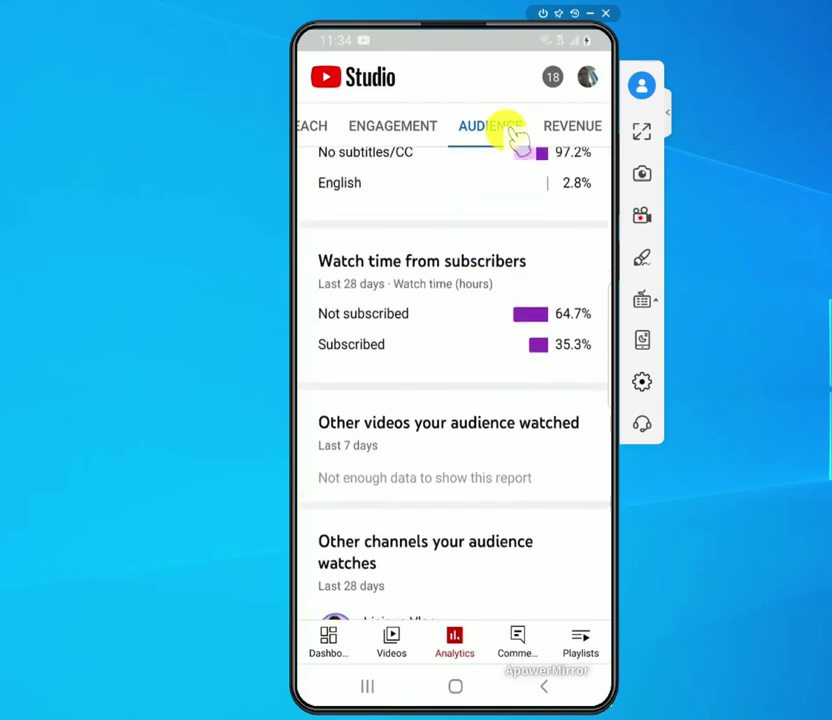
pyautogui.scroll(2, 517, 136)
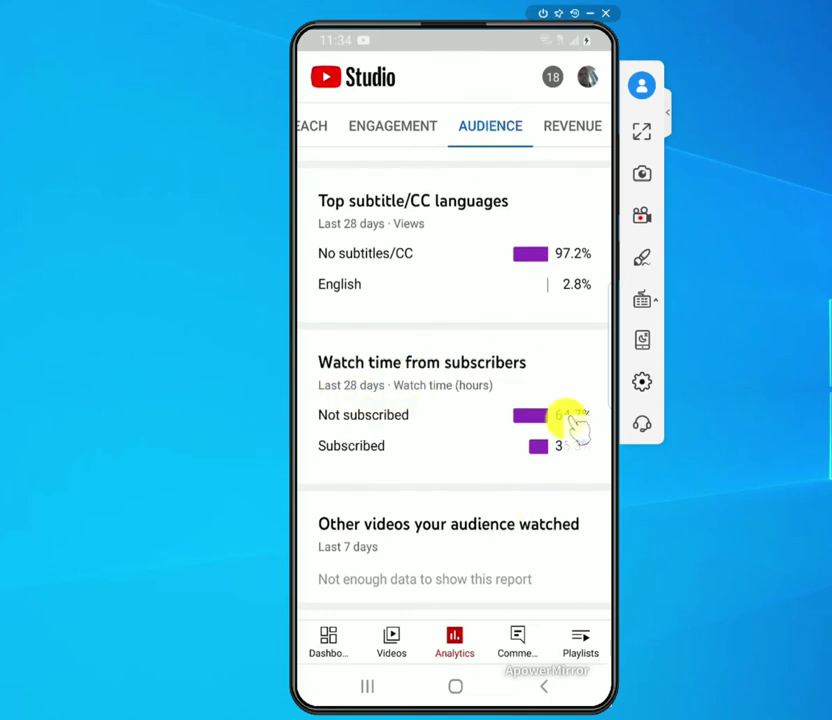
pyautogui.scroll(-1, 546, 421)
pyautogui.scroll(2, 545, 423)
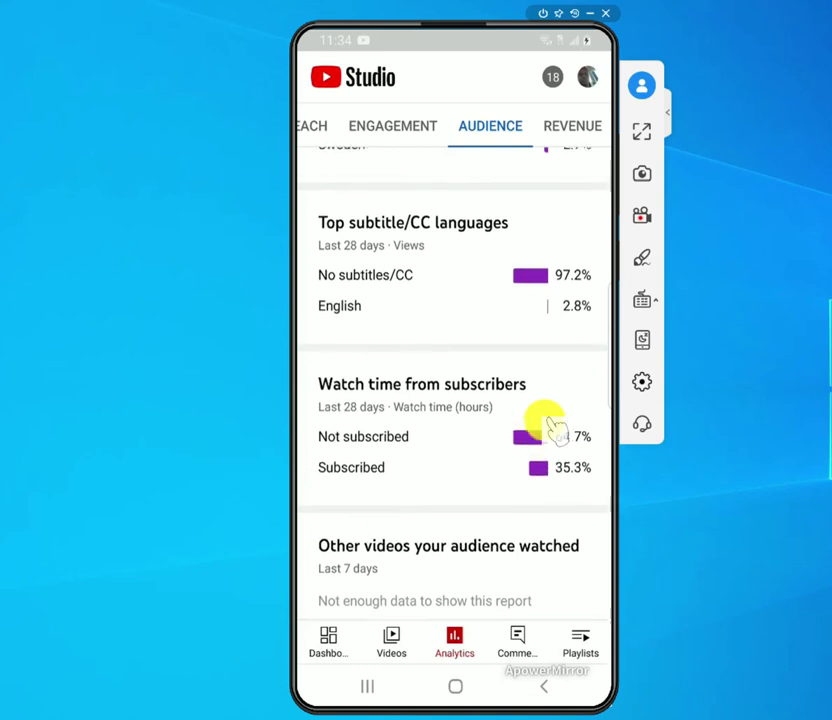
pyautogui.scroll(-2, 552, 425)
pyautogui.scroll(5, 552, 425)
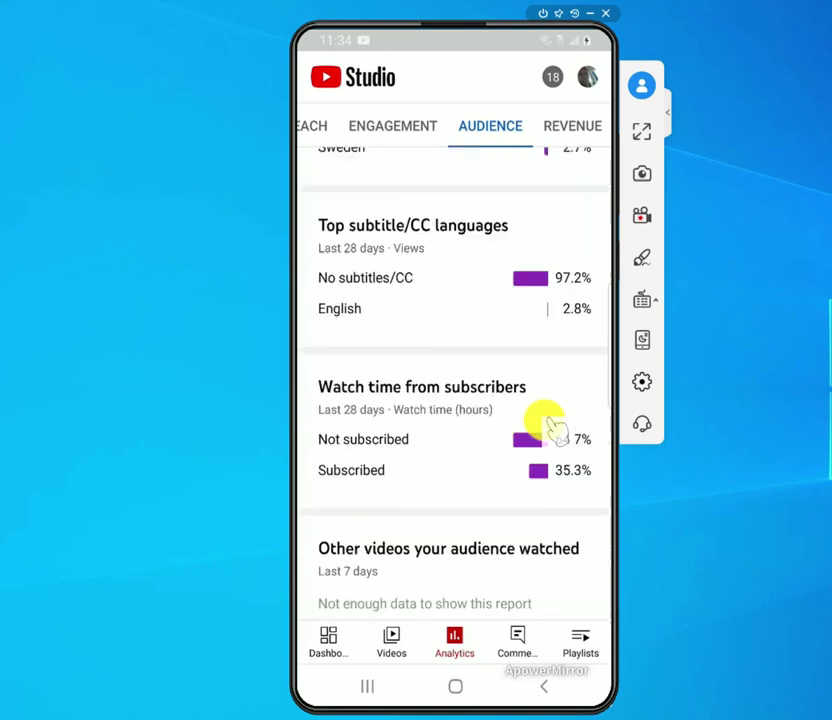
pyautogui.scroll(5, 553, 427)
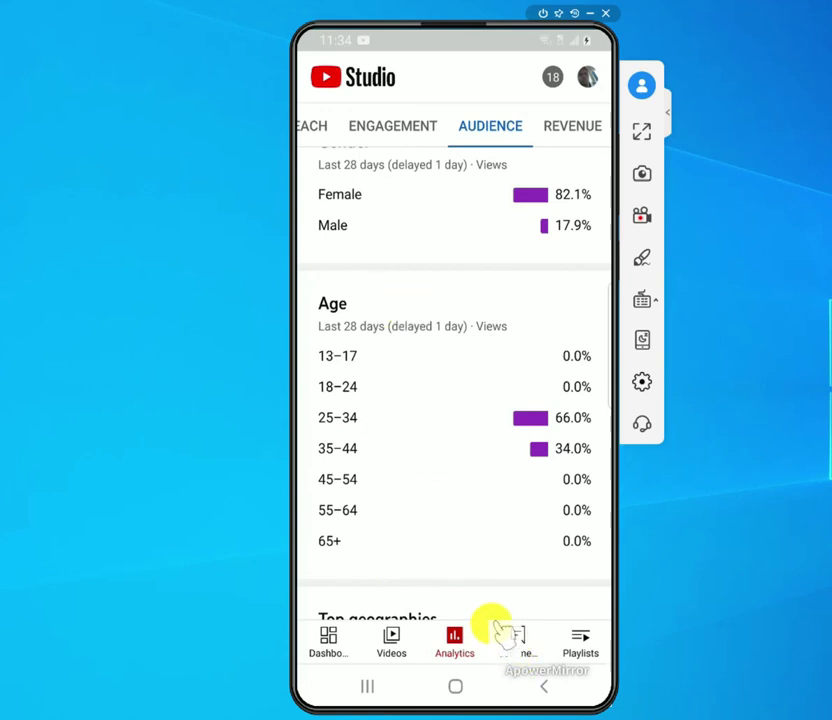
# Review the comment Filters page unchanged, keeping the Published and I haven't responded filters.
pyautogui.click(519, 643)
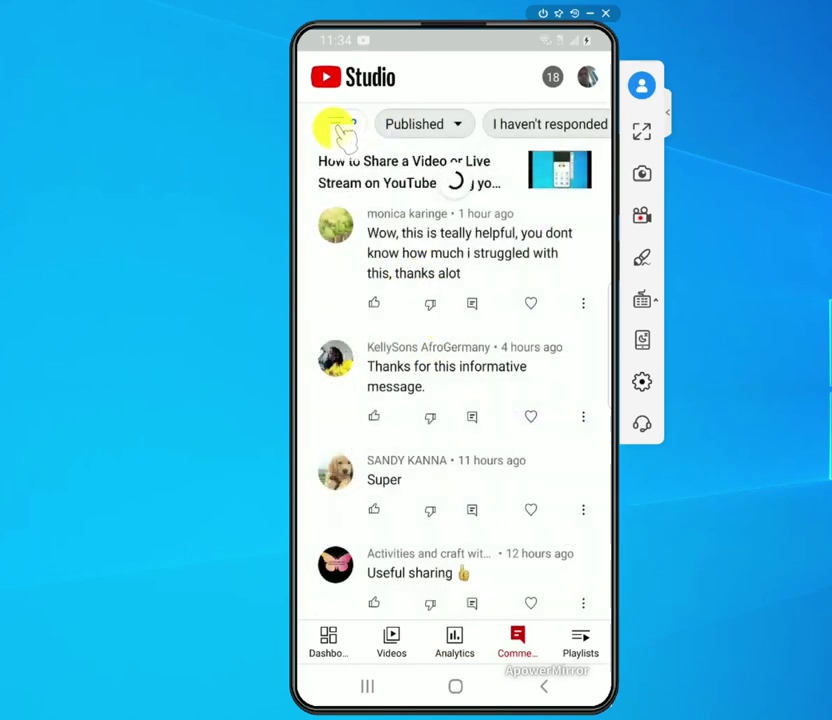
pyautogui.click(338, 128)
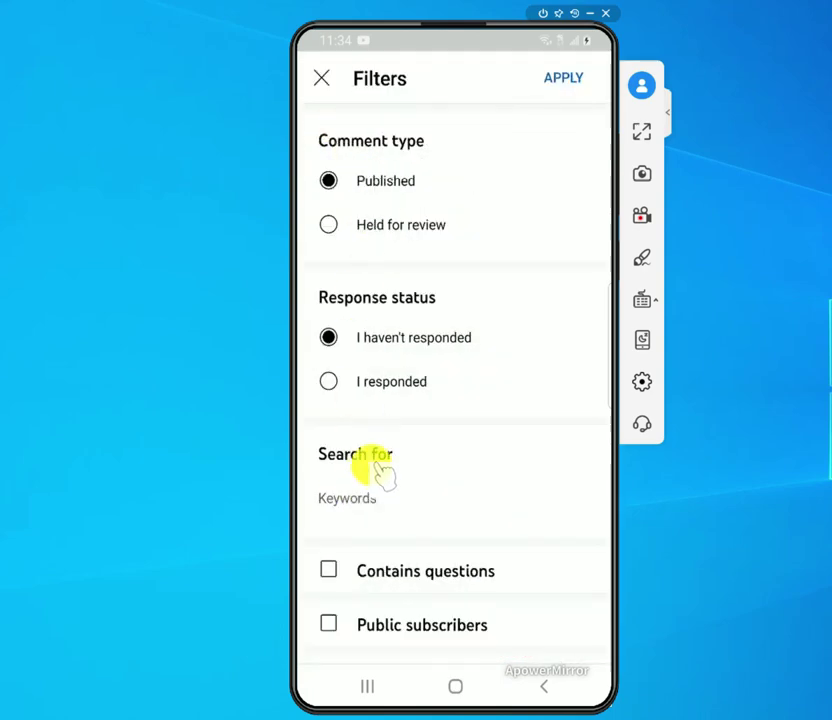
pyautogui.scroll(-2, 378, 480)
pyautogui.scroll(-5, 380, 490)
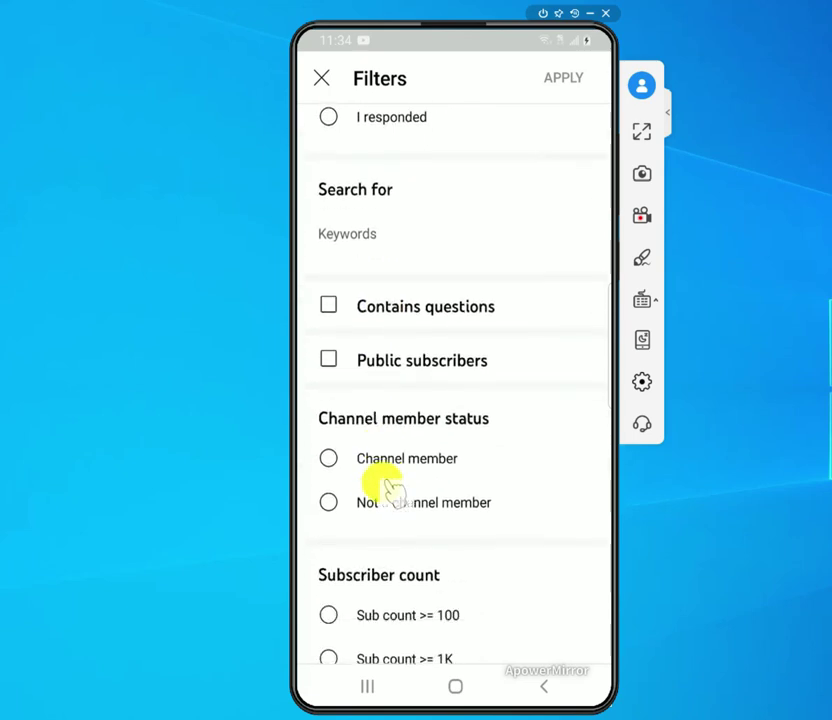
pyautogui.scroll(-2, 390, 497)
pyautogui.scroll(7, 390, 492)
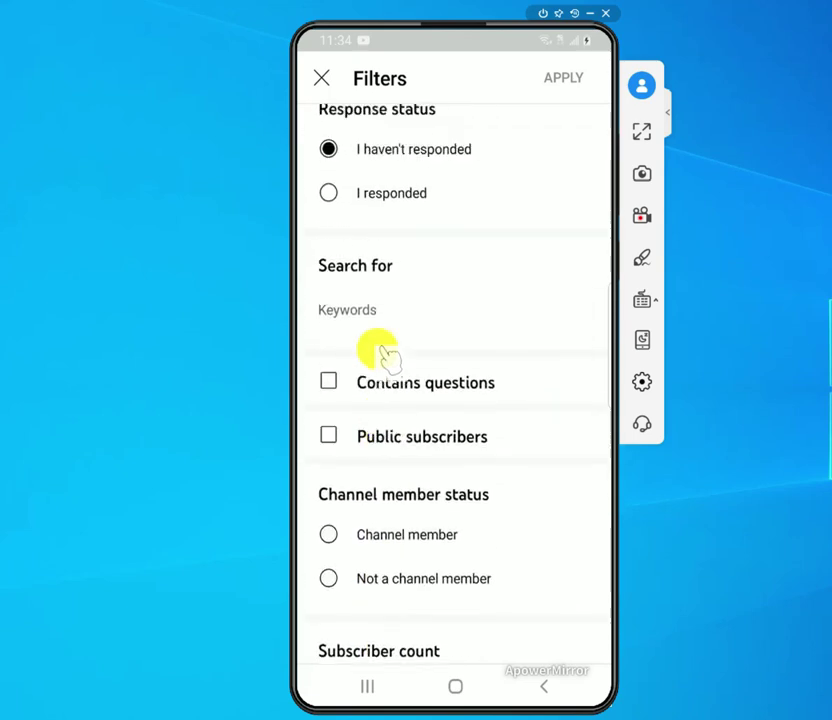
pyautogui.scroll(1, 390, 230)
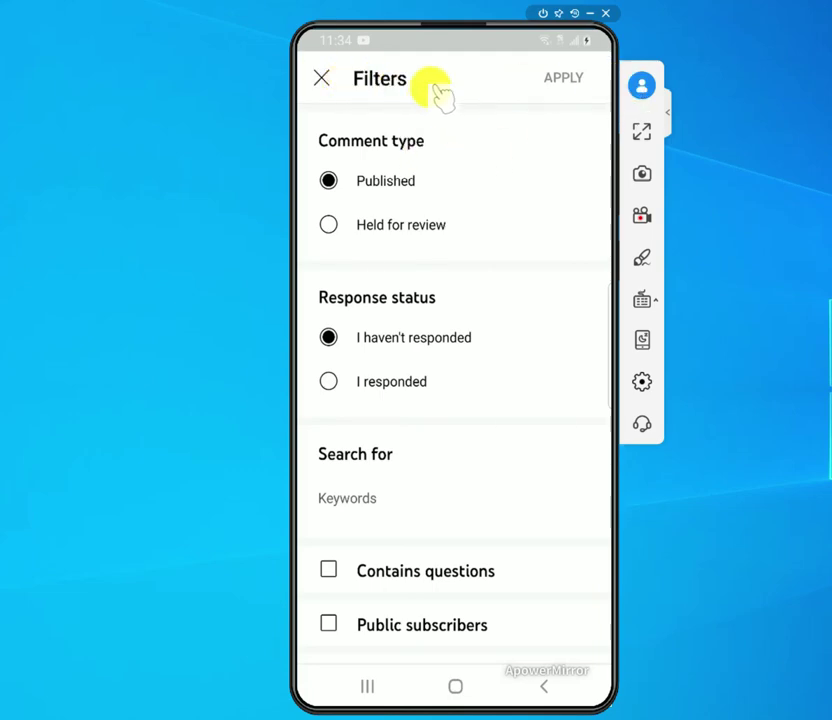
pyautogui.click(322, 80)
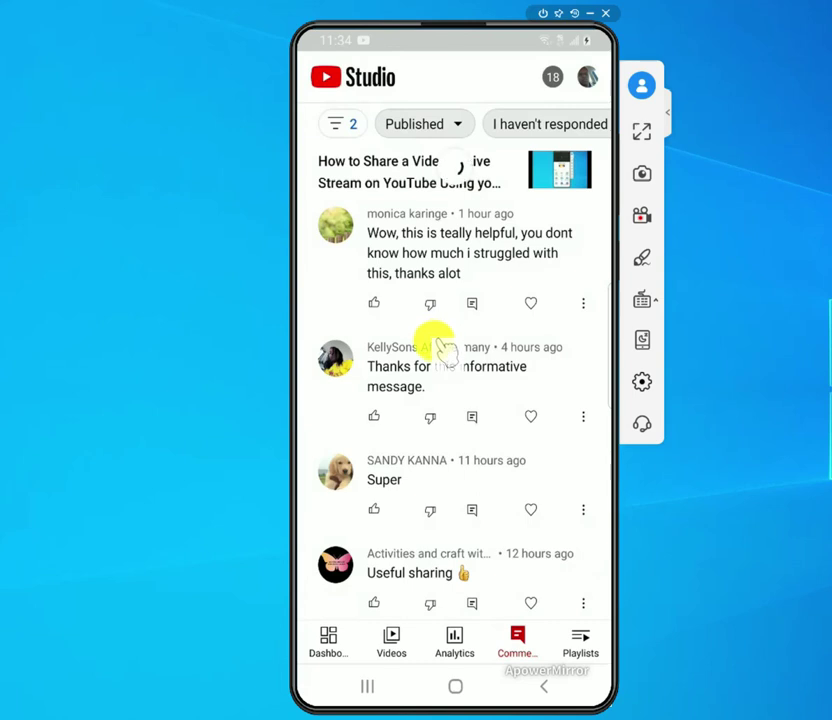
pyautogui.click(548, 128)
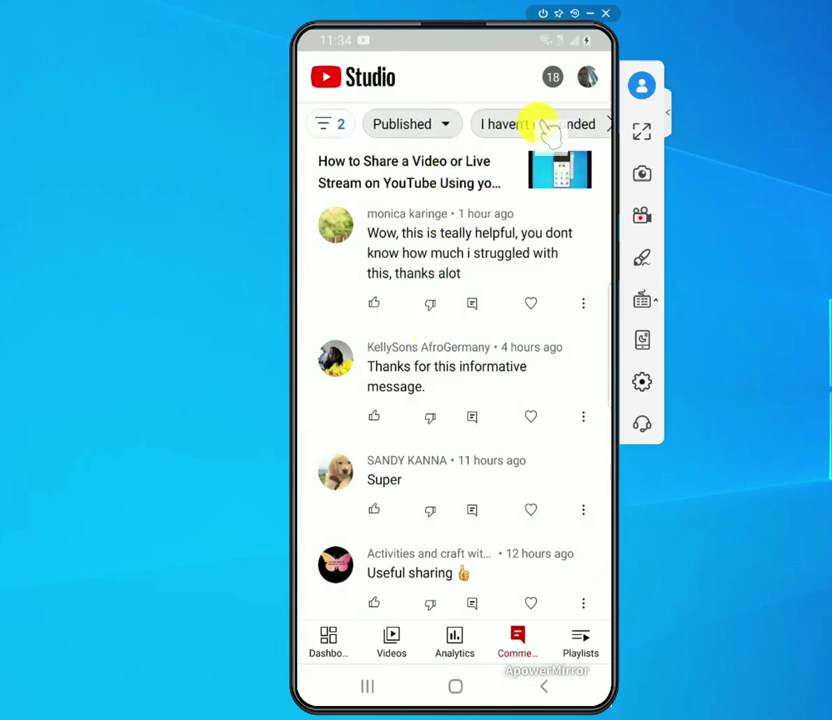